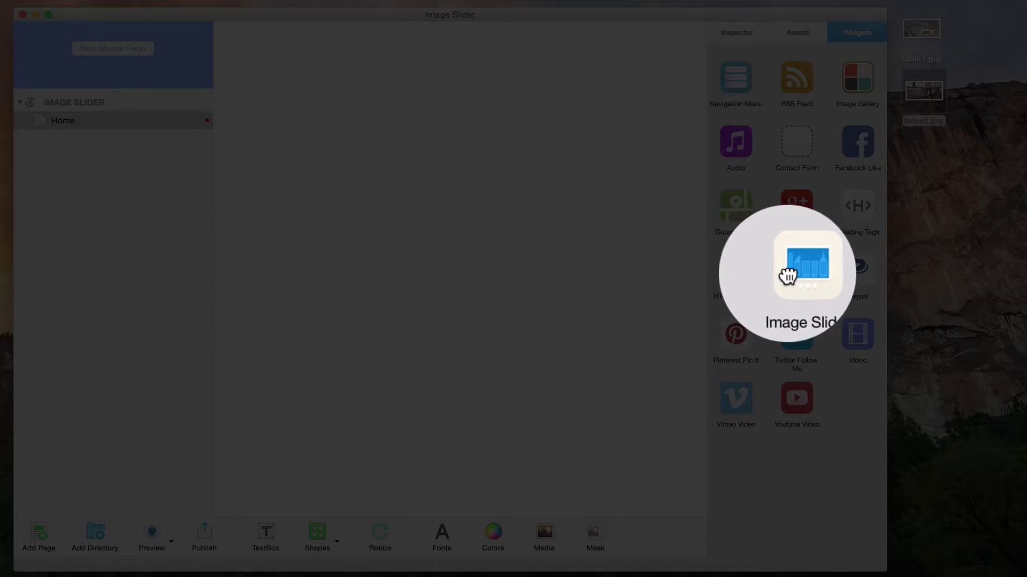
Drag the Image Slider widget from Widgets onto the Home page canvas.
left_click_drag(788, 275, 483, 224)
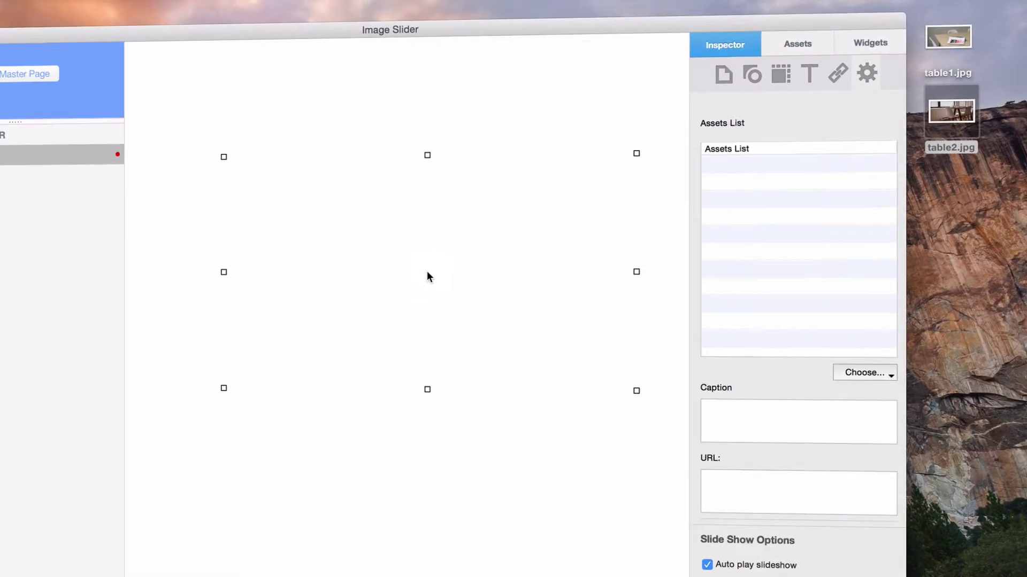
Add female-hiker.jpg, hikers.jpg and mountains.jpg to the slider's Assets List.
left_click(849, 373)
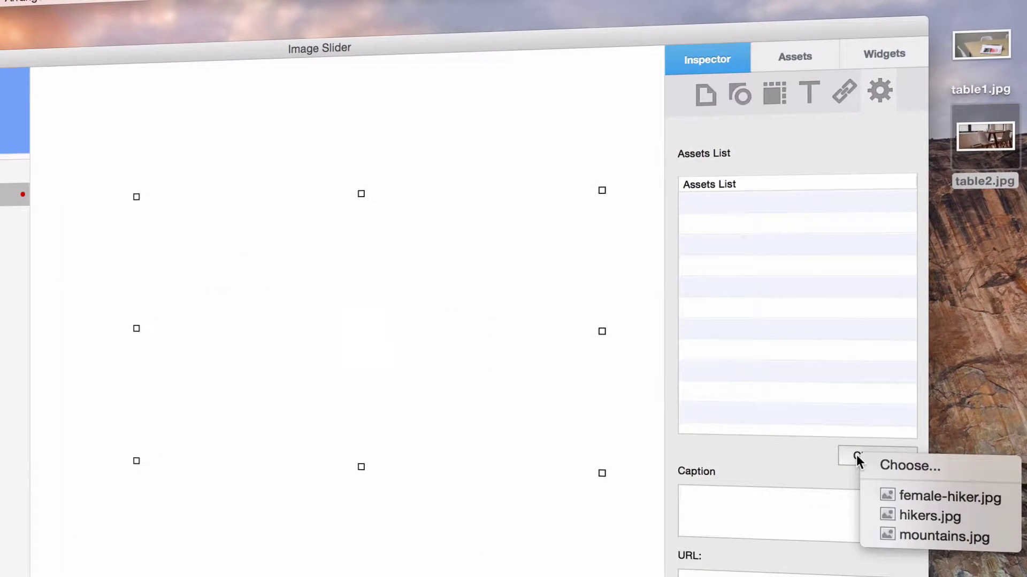
left_click(873, 492)
left_click(872, 460)
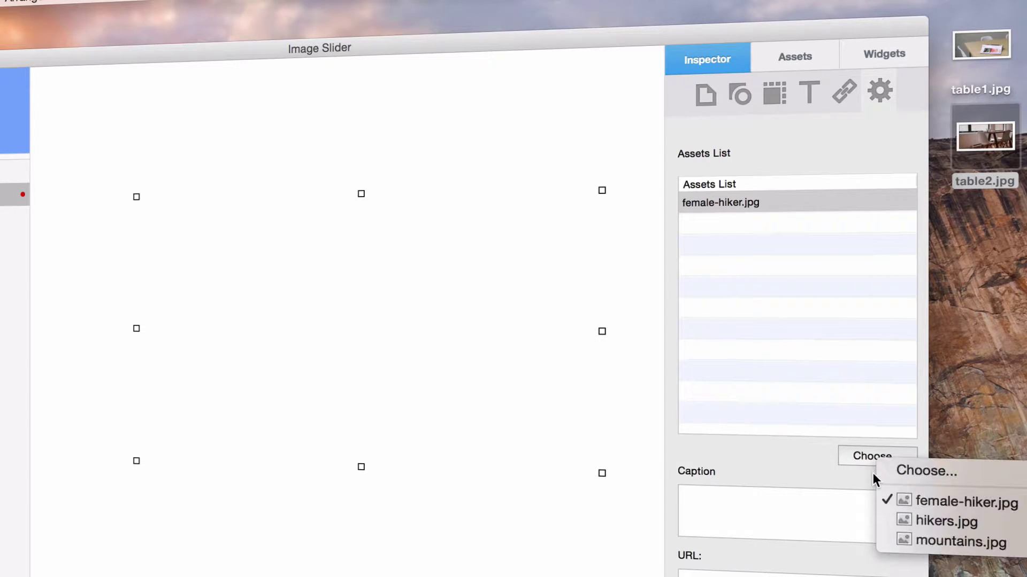
left_click(883, 518)
left_click(884, 464)
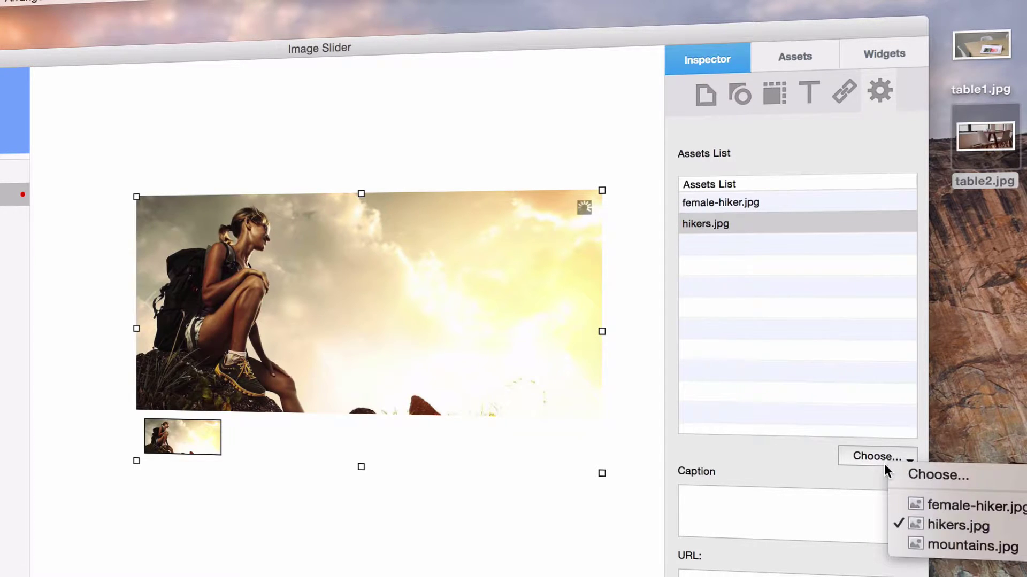
left_click(901, 539)
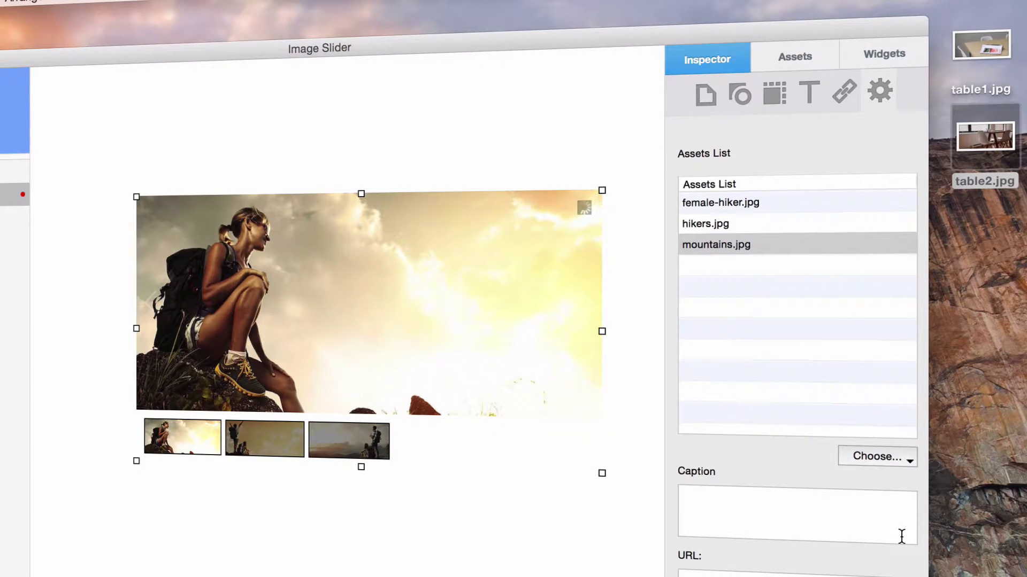
Drag table1.jpg and table2.jpg from the desktop into the slider's Assets List.
left_click(995, 232)
left_click_drag(993, 105, 989, 78)
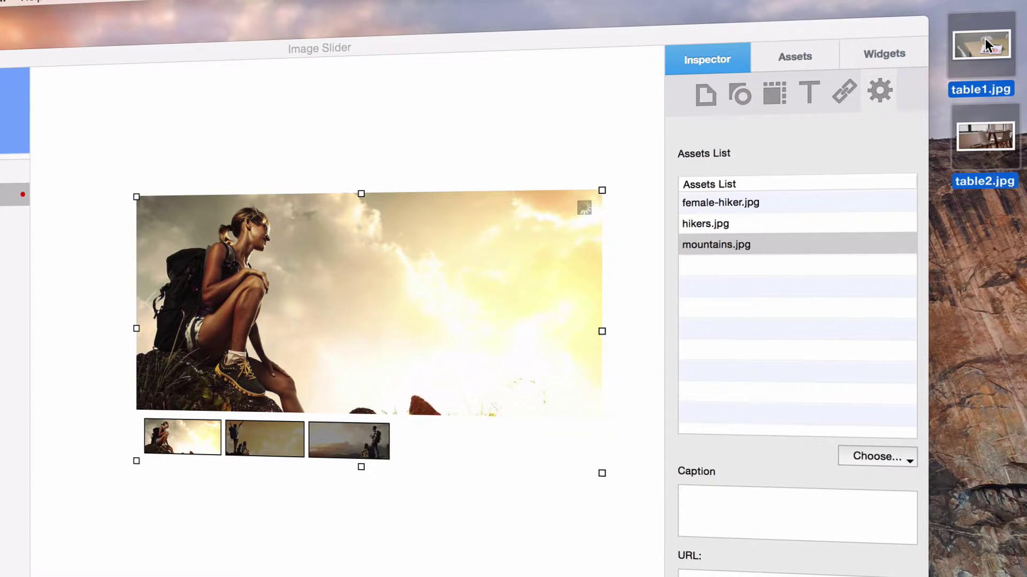
left_click_drag(985, 37, 828, 264)
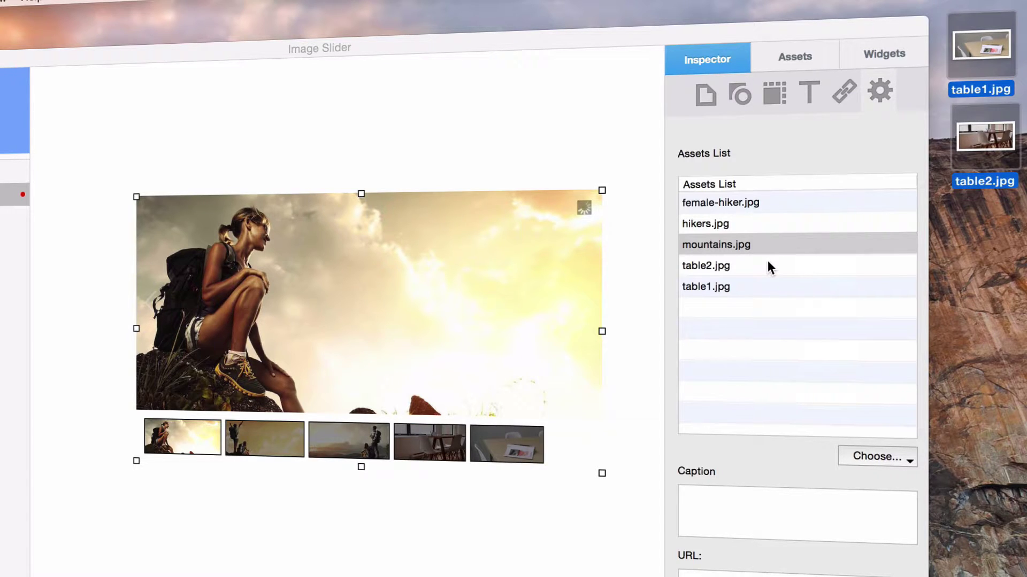
Move table2.jpg to the first slide and delete mountains.jpg.
left_click_drag(768, 261, 763, 194)
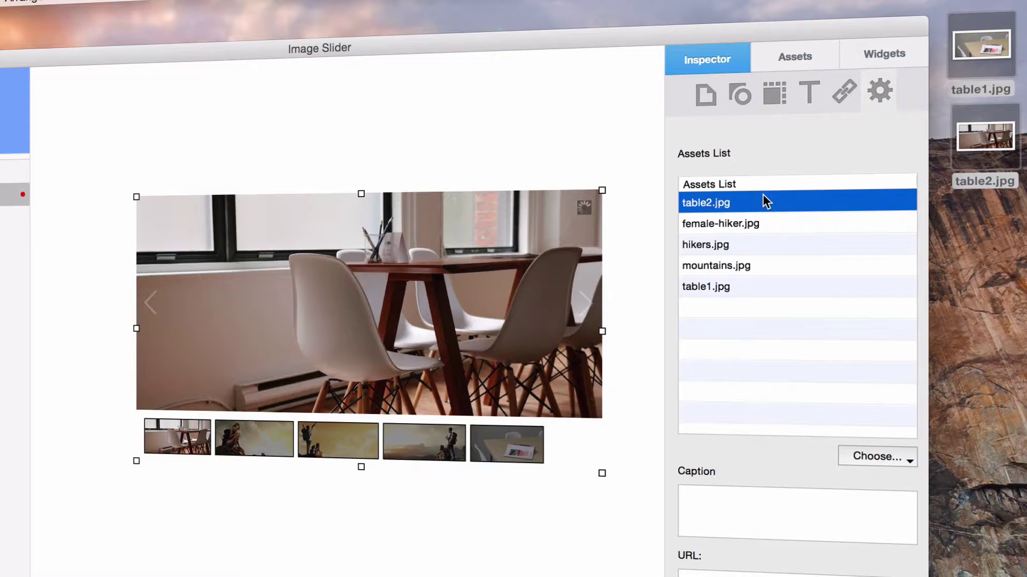
left_click(729, 267)
key("BackSpace")
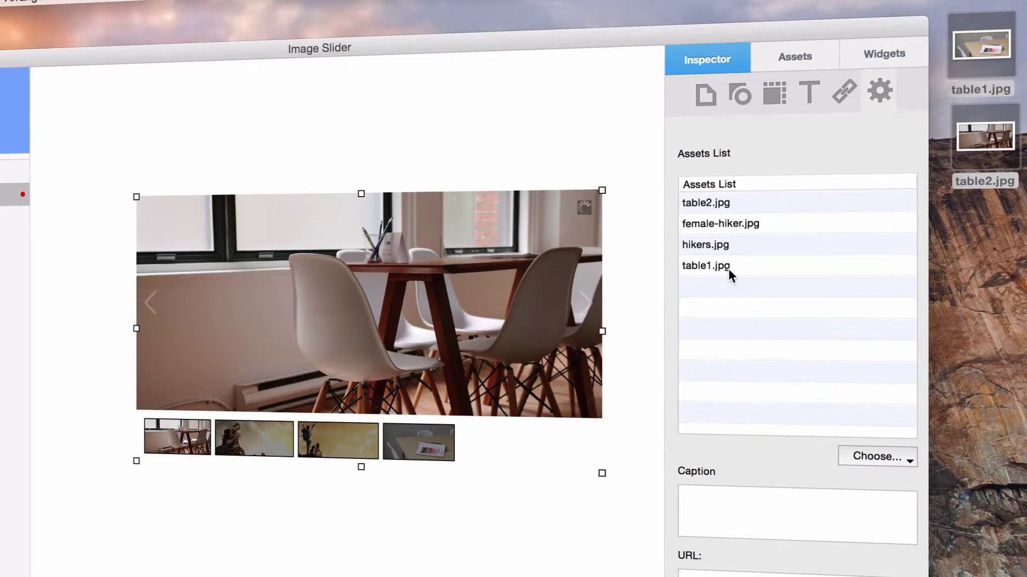
left_click(716, 203)
left_click(733, 516)
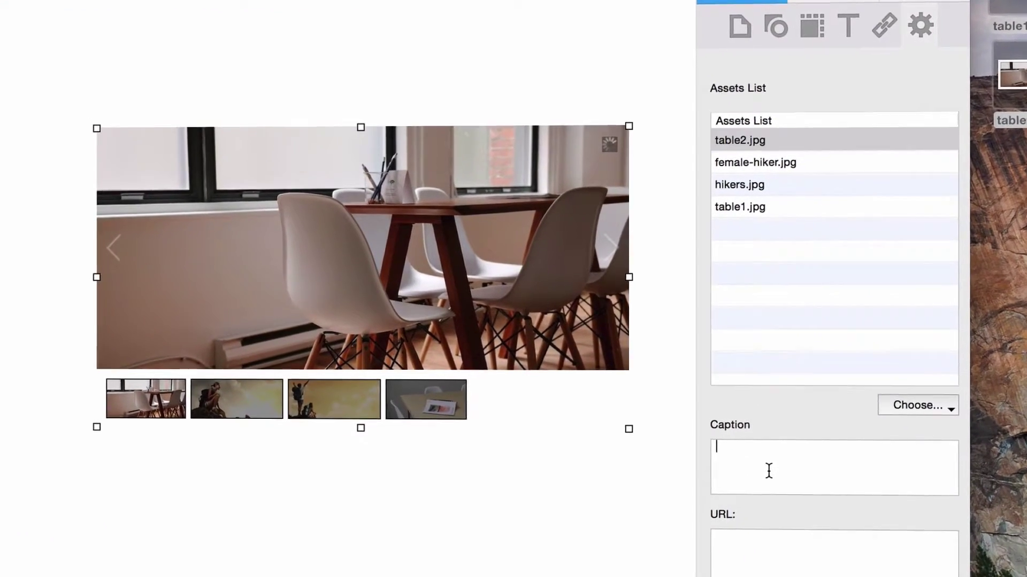
type("Hello World!")
left_click(749, 513)
type("http://")
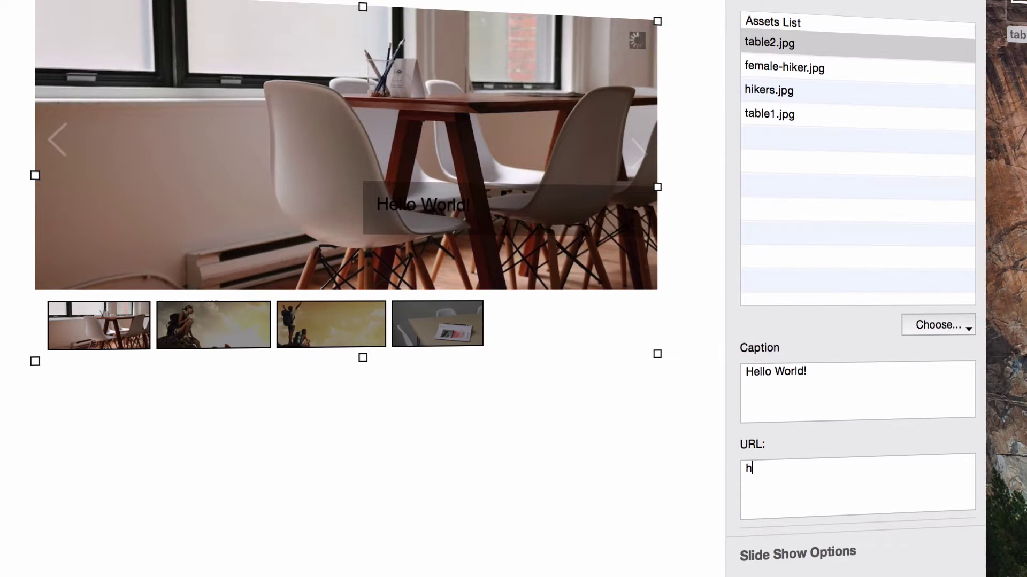
type("www.everwebapp.com")
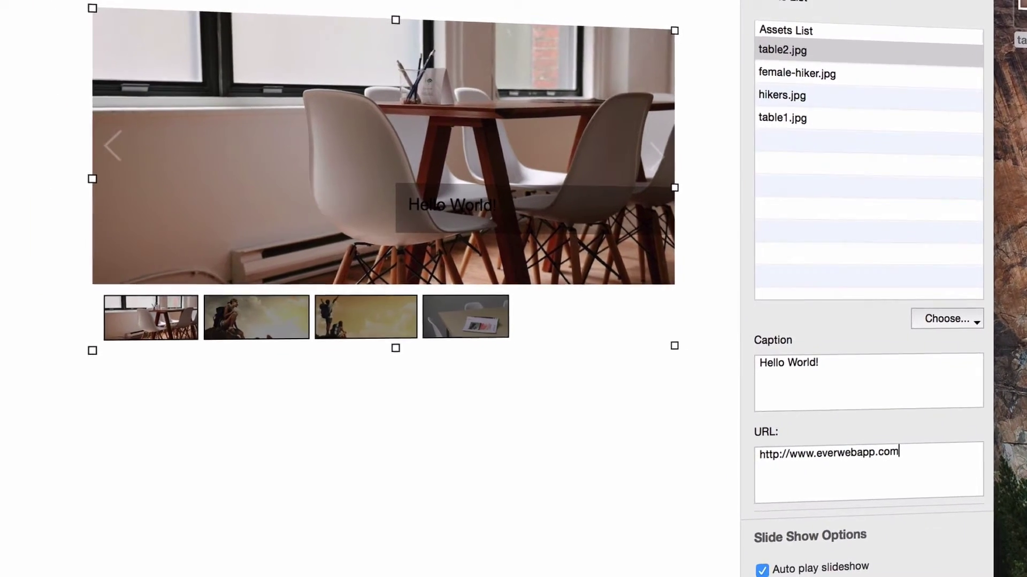
Set the caption font to size 14 in white from the Crayons palette.
key("super+t")
left_click(374, 422)
left_click(187, 265)
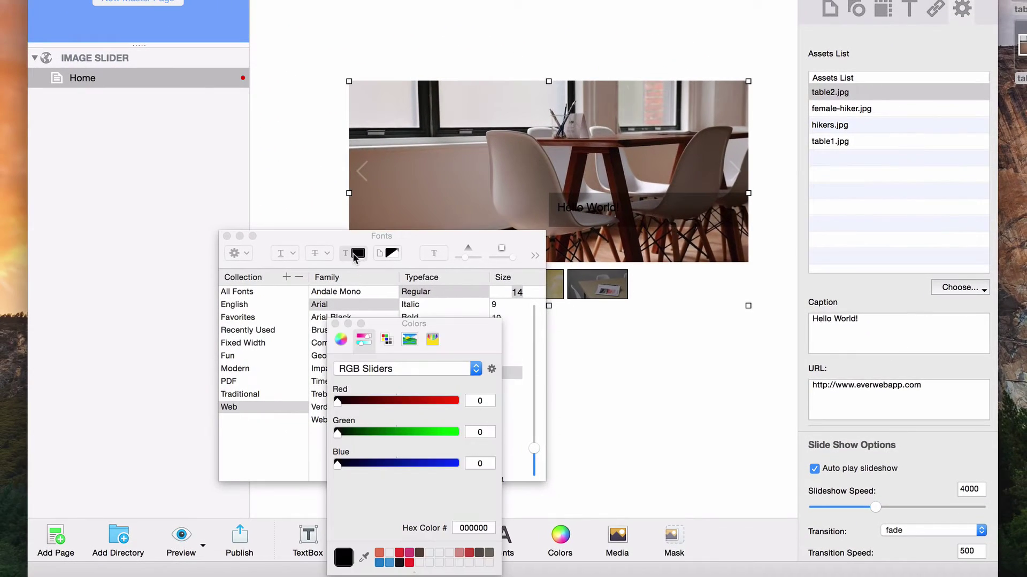
left_click(433, 340)
left_click(468, 495)
left_click(335, 324)
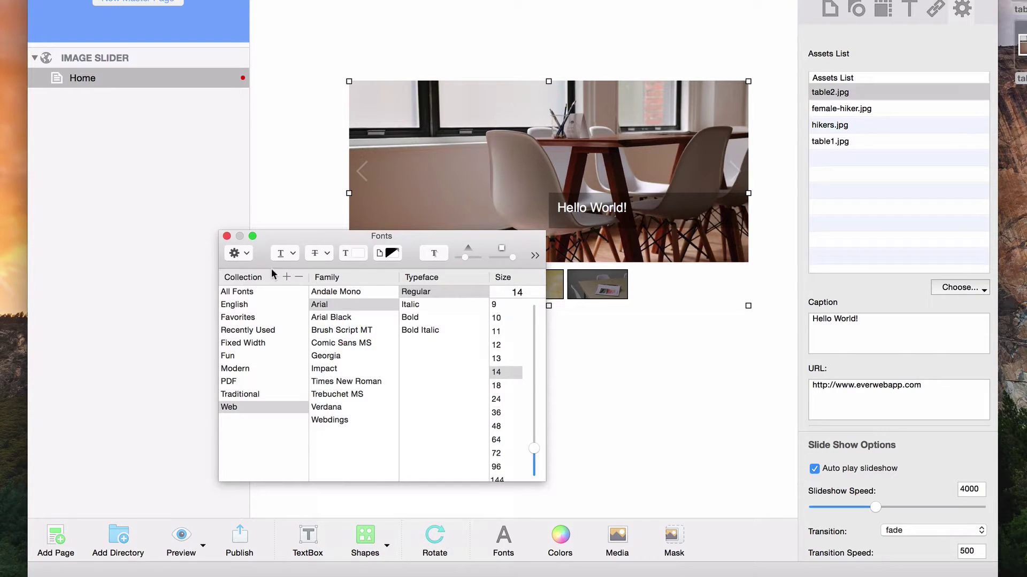
left_click(227, 235)
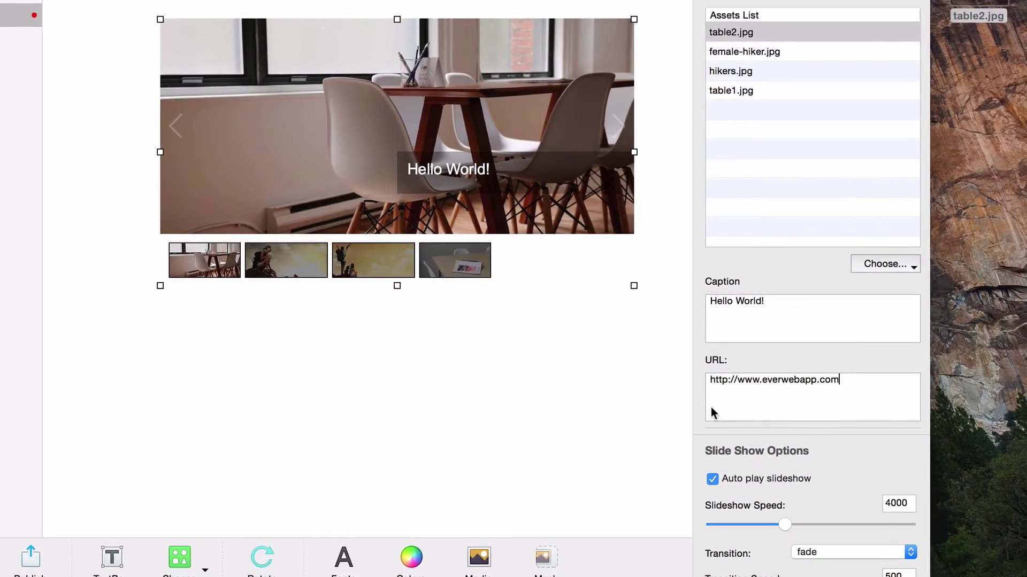
Turn on slideshow autoplay and set the slideshow speed to 3110.
scroll(710, 434, "down", 5)
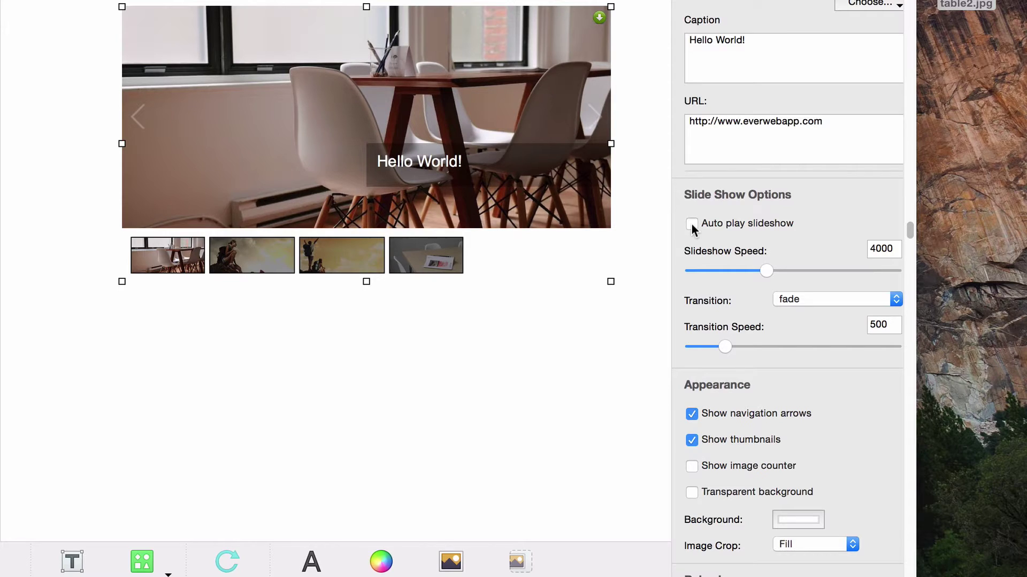
left_click(692, 224)
left_click_drag(764, 270, 822, 270)
left_click_drag(912, 272, 748, 270)
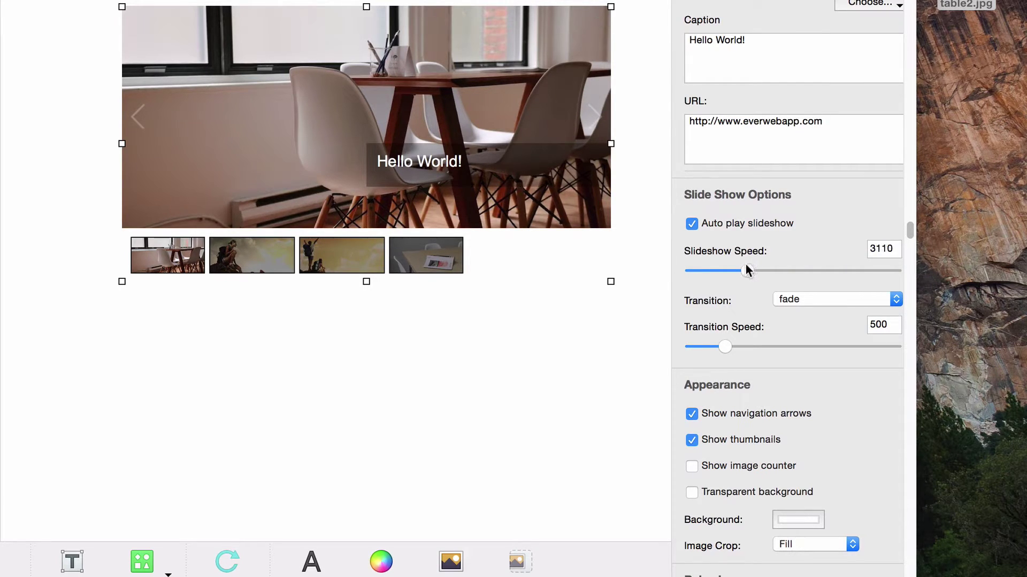
Choose the 'slide' transition with a transition speed of 758.
left_click(786, 300)
left_click(827, 340)
left_click_drag(725, 346, 749, 346)
scroll(747, 349, "down", 1)
Toggle navigation arrows and thumbnails off and back on, then enable Show image counter.
scroll(747, 347, "down", 10)
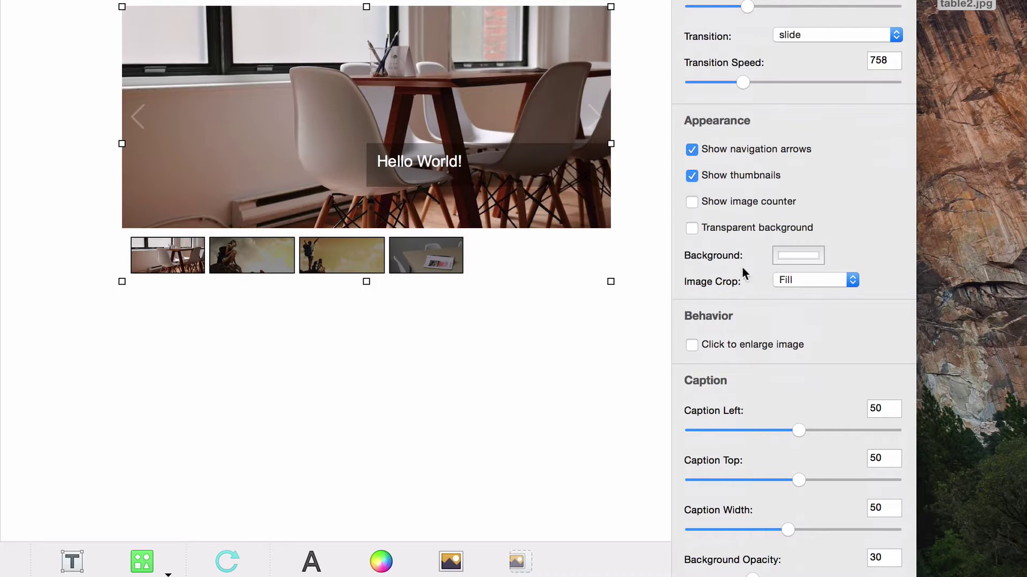
left_click(756, 149)
left_click(756, 149)
left_click(737, 178)
left_click(737, 178)
left_click(733, 204)
Set a Tungsten dark grey slideshow background, transparency off, and enable Click to enlarge image.
left_click(731, 228)
left_click(784, 254)
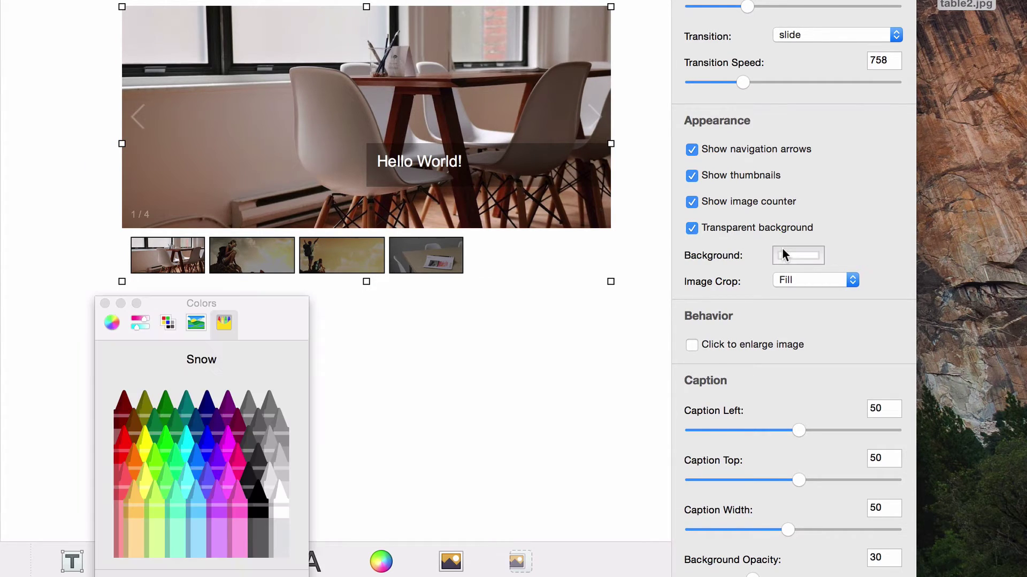
left_click(253, 473)
left_click(105, 303)
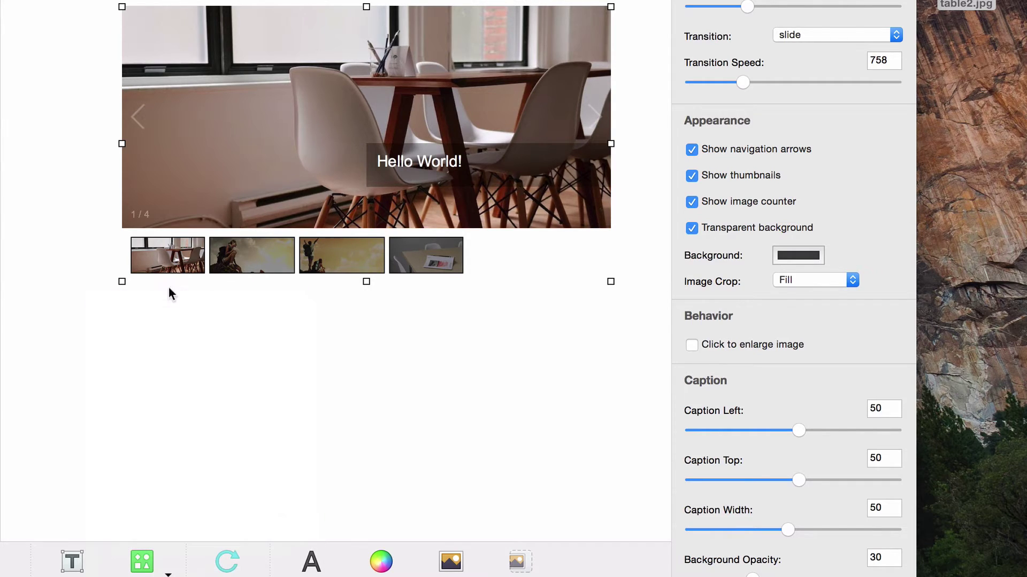
left_click(692, 228)
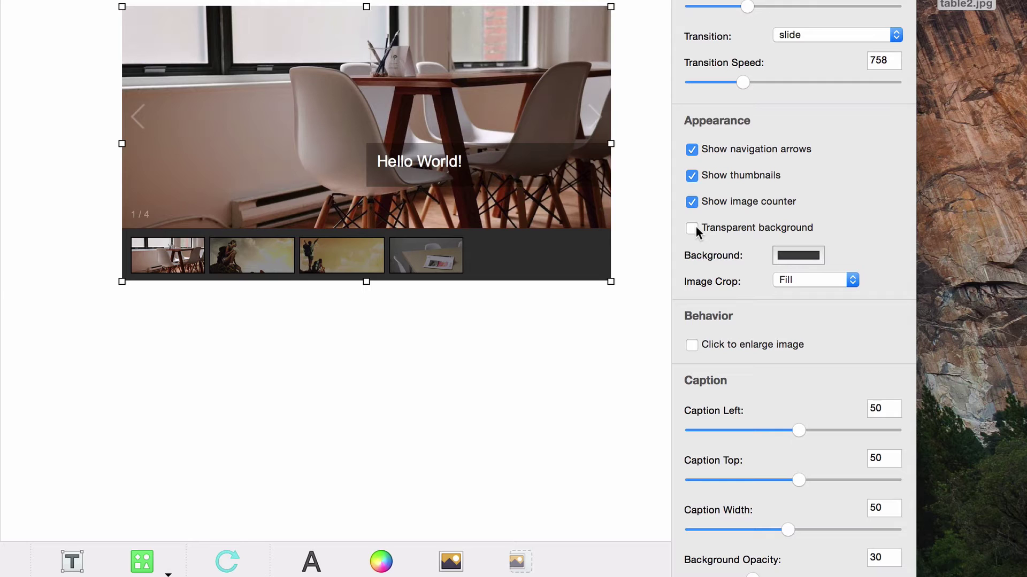
left_click(692, 345)
Set the caption to Left 38, Top 58, Width 43 and background opacity 55.
scroll(693, 347, "down", 2)
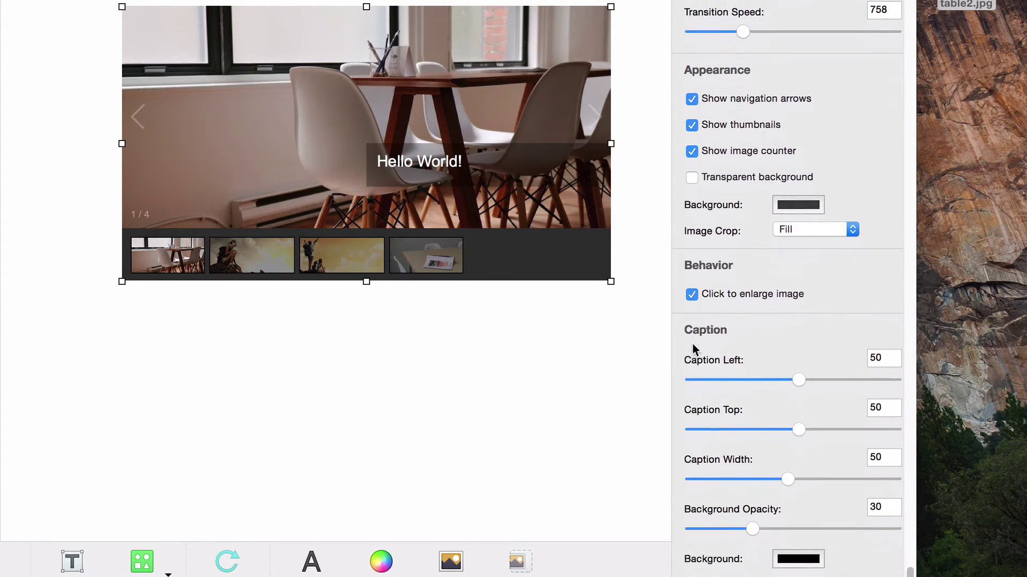
scroll(692, 348, "down", 1)
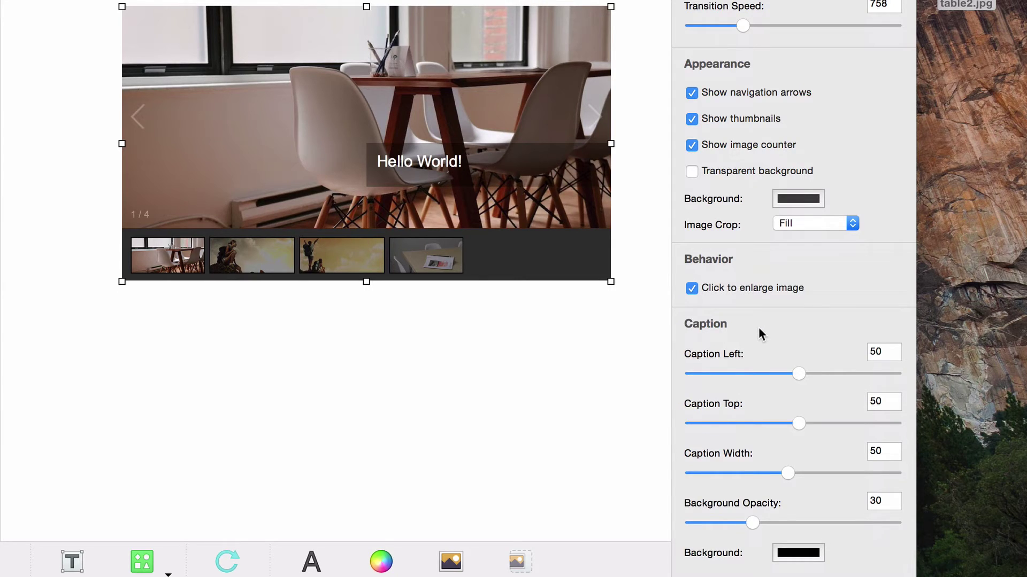
left_click_drag(798, 373, 772, 373)
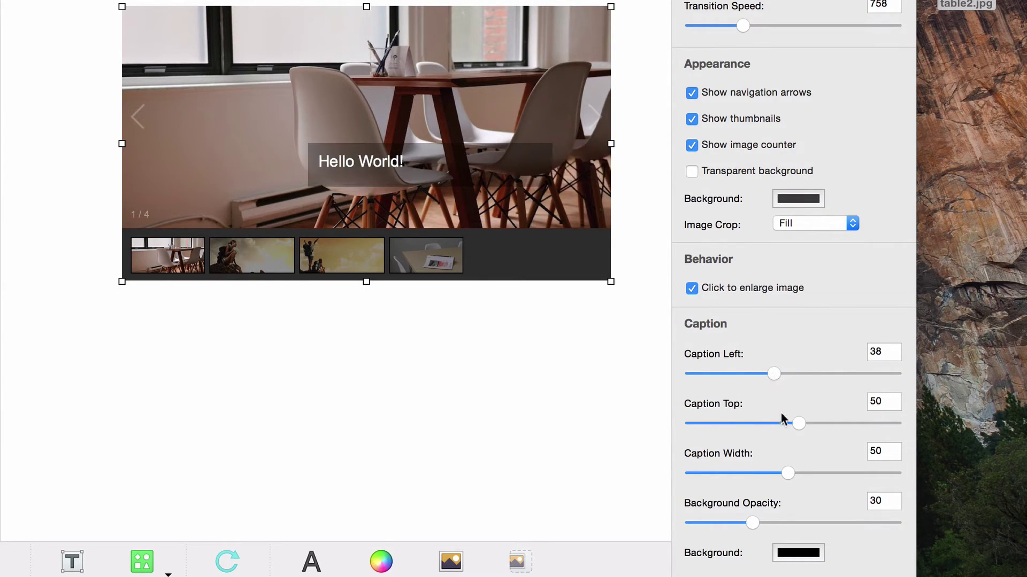
left_click_drag(792, 422, 818, 419)
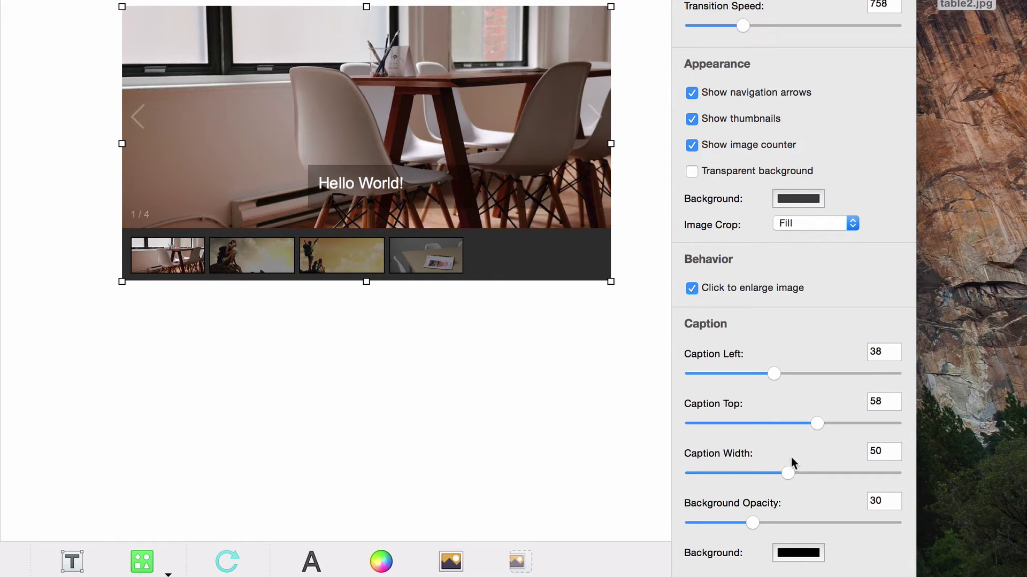
left_click_drag(788, 473, 766, 480)
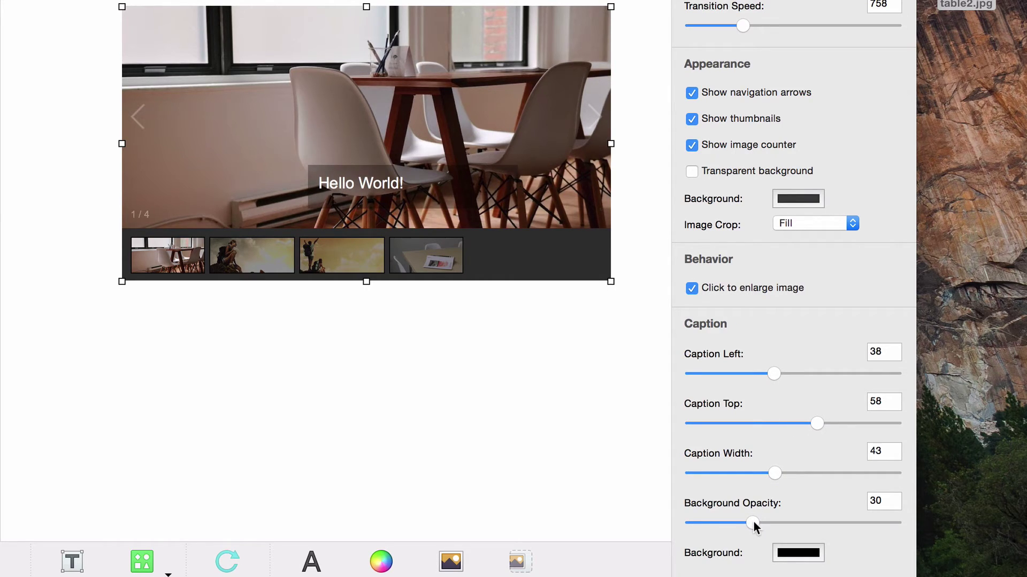
left_click_drag(754, 526, 807, 521)
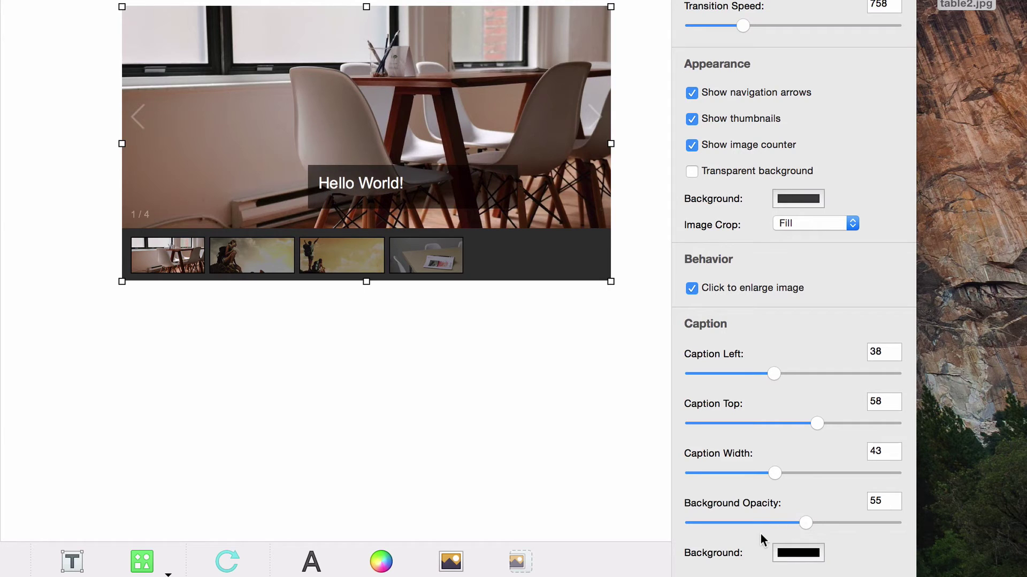
Make the caption background colour Blueberry blue.
left_click(782, 553)
left_click(207, 445)
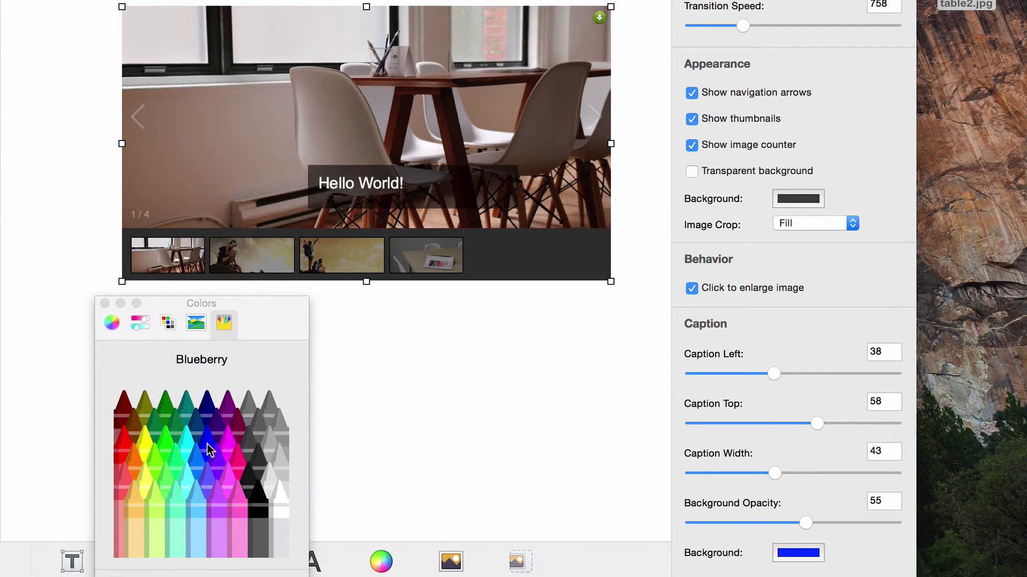
left_click(104, 302)
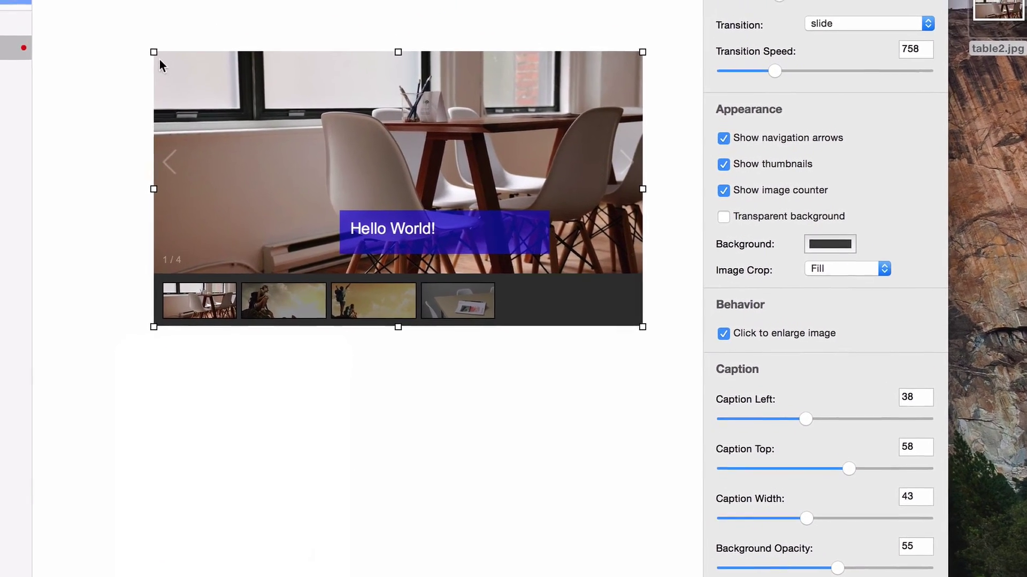
Enlarge the slider to 696 by 371 and turn on Full width in Metrics.
left_click_drag(154, 53, 60, 0)
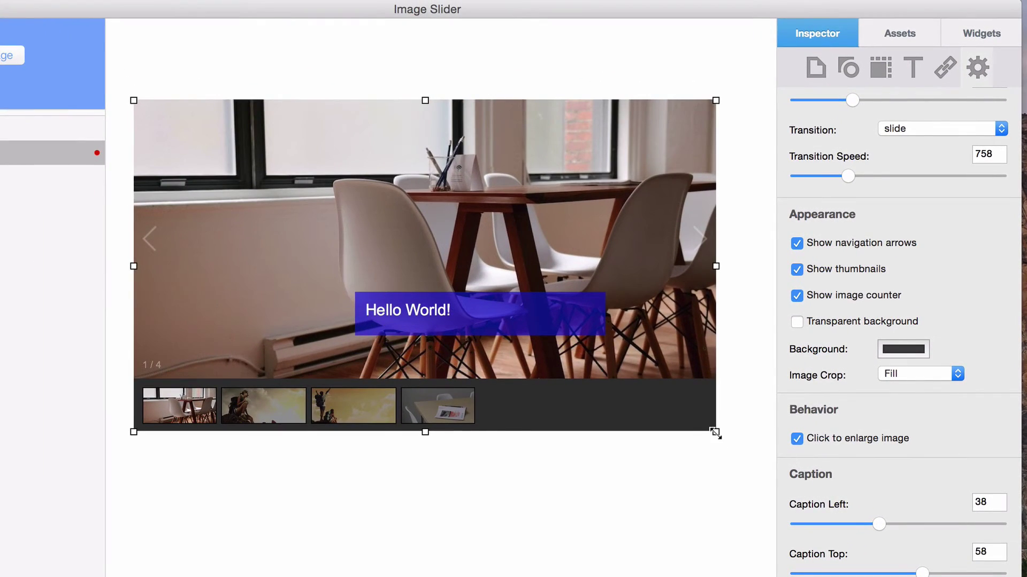
left_click_drag(716, 432, 740, 424)
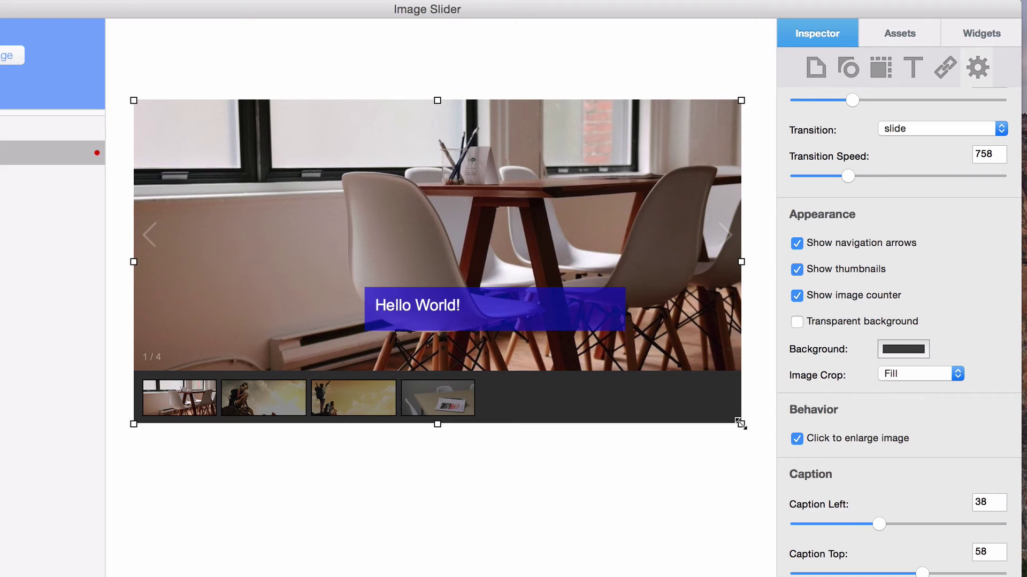
left_click(874, 72)
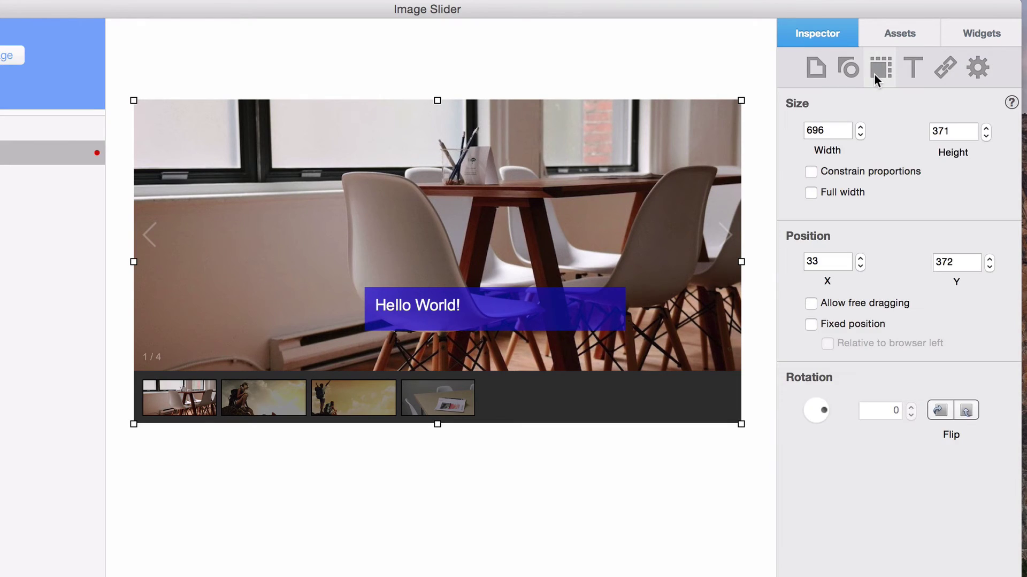
left_click(812, 193)
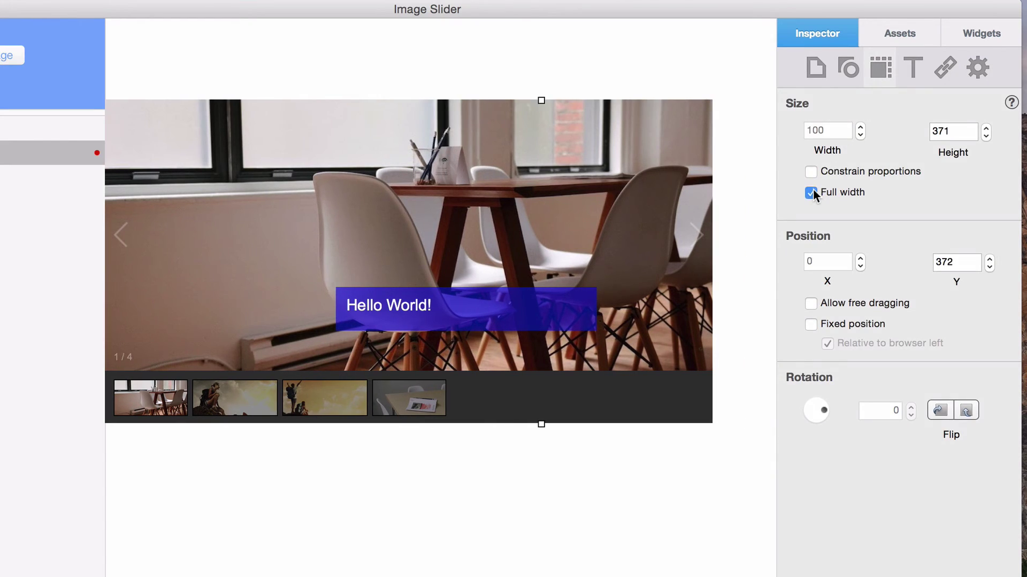